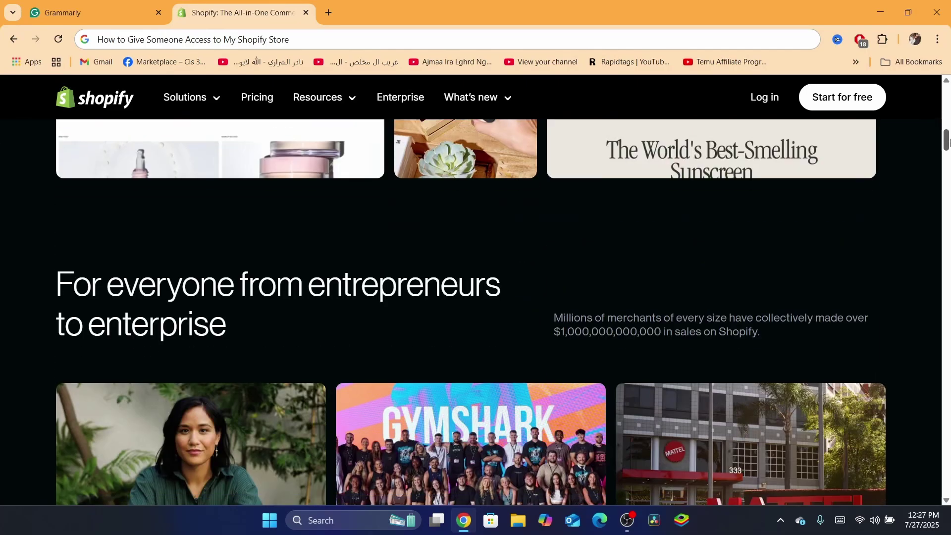
Log in to the Shopify store admin and open the Users settings.
{"action": "left_click_drag", "start_coordinate": [948, 143], "coordinate": [947, 89]}
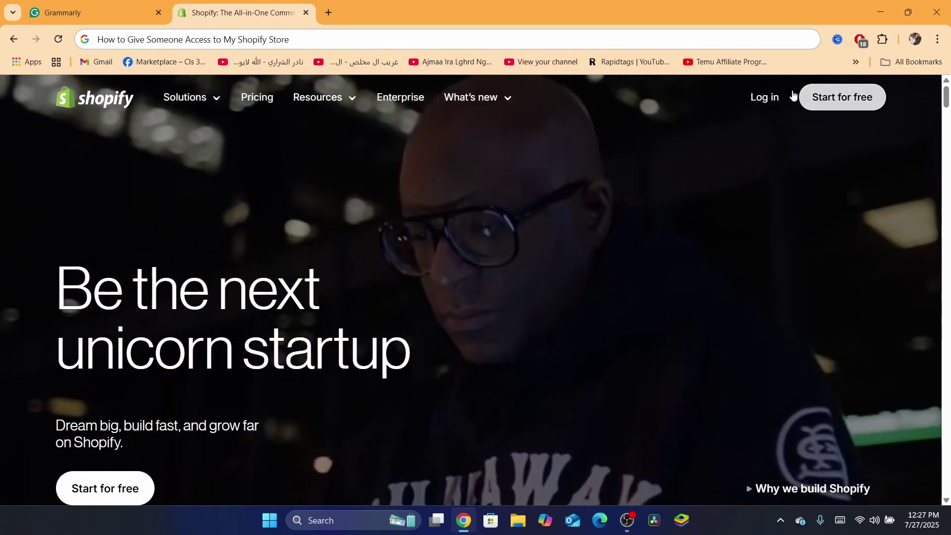
{"action": "left_click", "coordinate": [764, 97]}
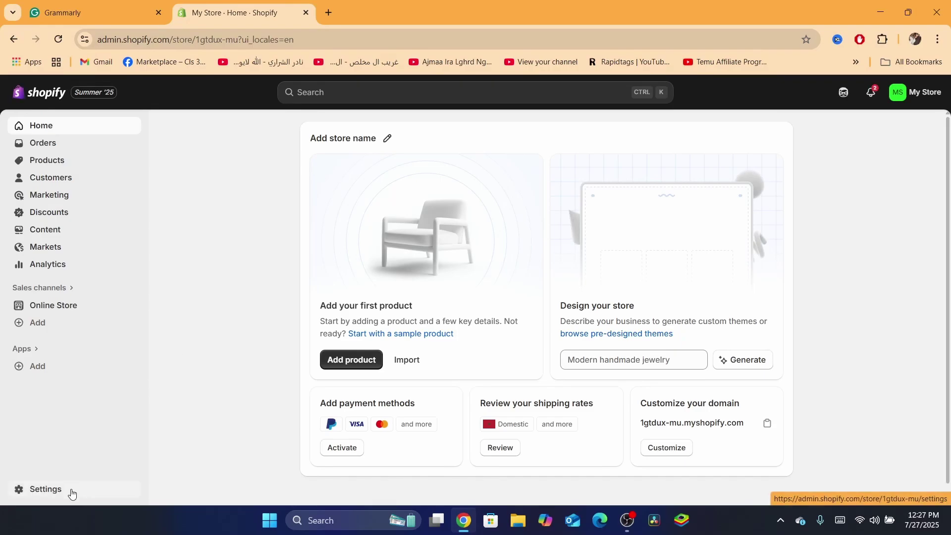
{"action": "scroll", "coordinate": [46, 496], "scroll_direction": "up", "scroll_amount": 5}
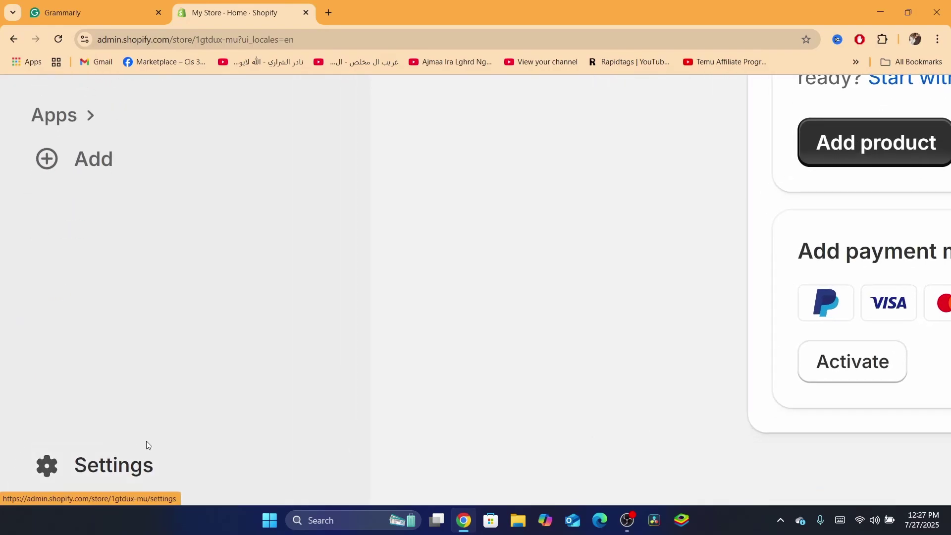
{"action": "left_click", "coordinate": [96, 475]}
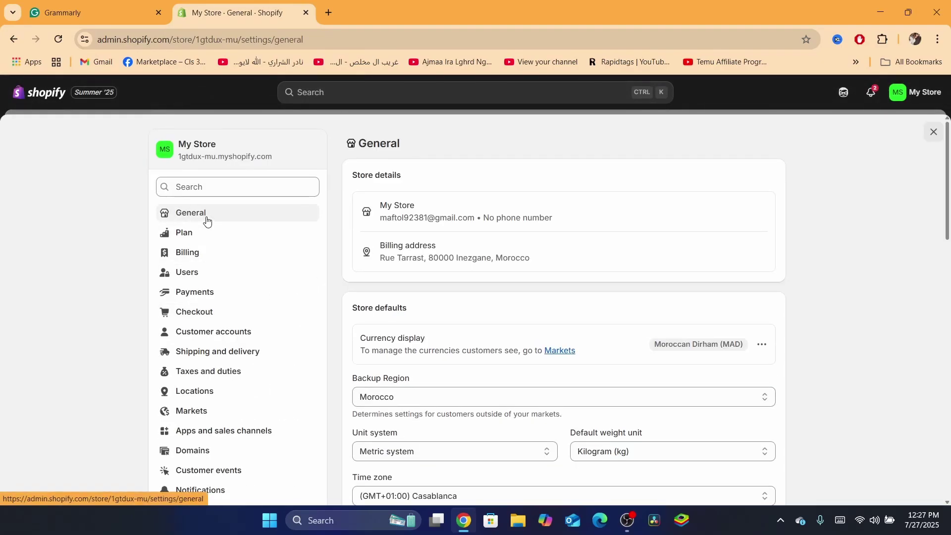
{"action": "left_click", "coordinate": [190, 272]}
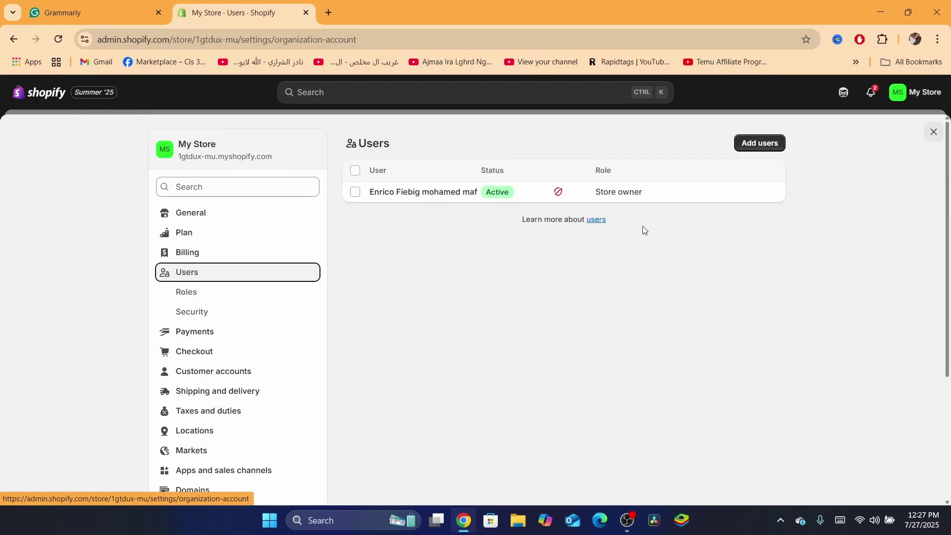
Start adding a user with the saved e-mail address and assign the Marketer role.
{"action": "left_click", "coordinate": [765, 144]}
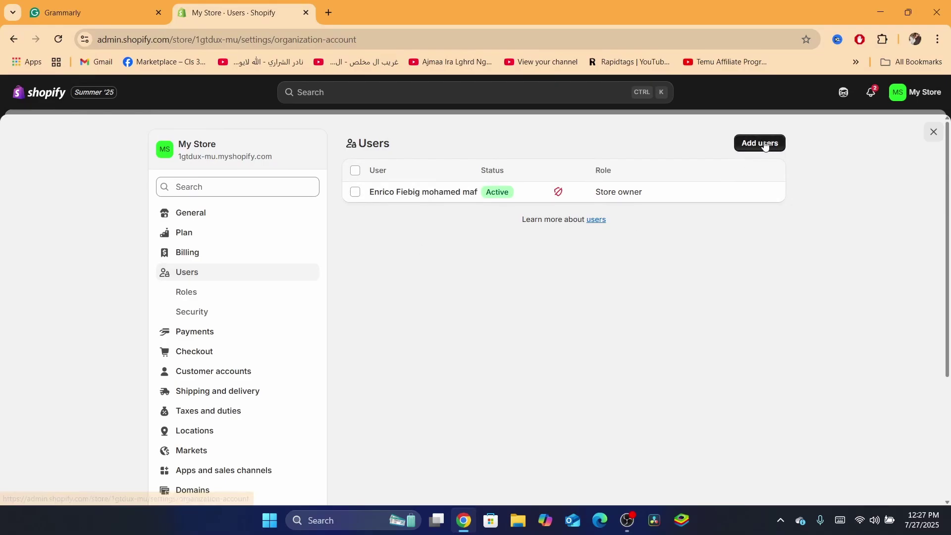
{"action": "left_click", "coordinate": [377, 200]}
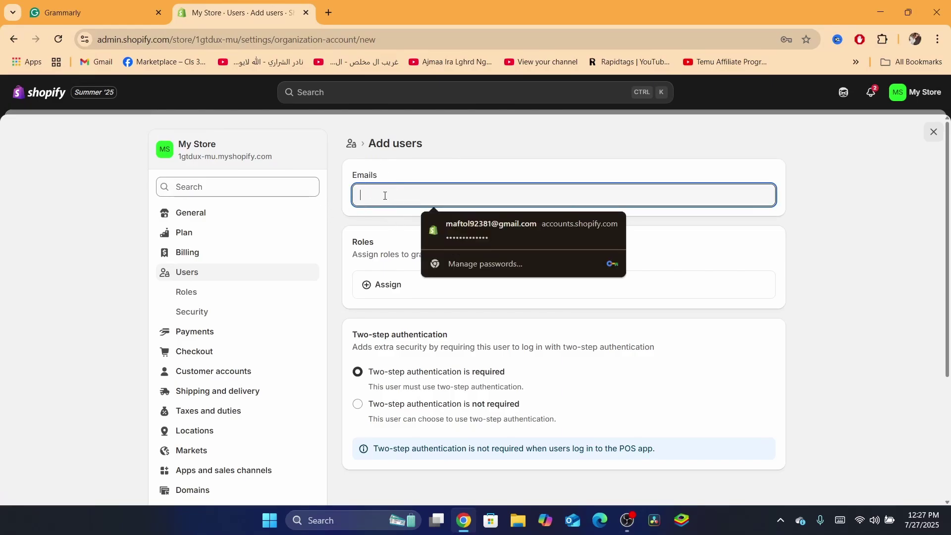
{"action": "left_click", "coordinate": [486, 239]}
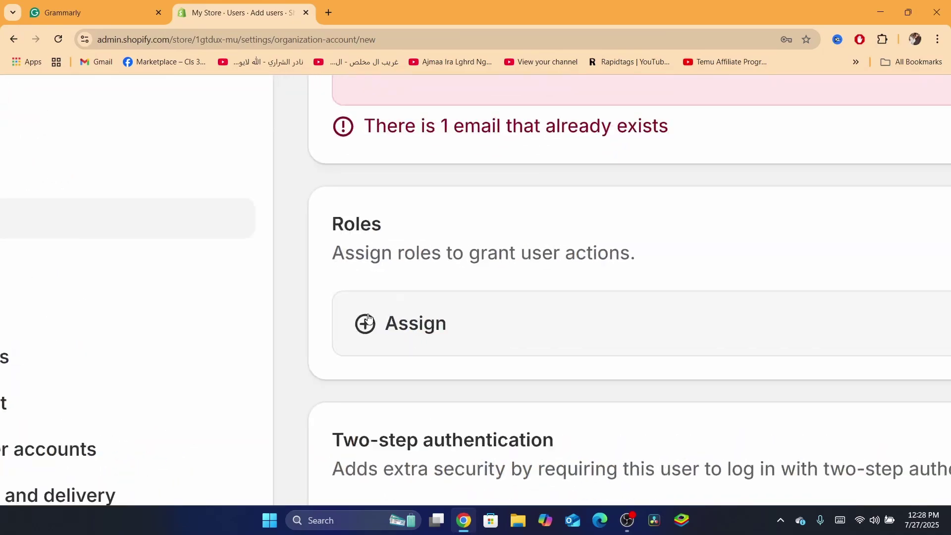
{"action": "left_click", "coordinate": [437, 329]}
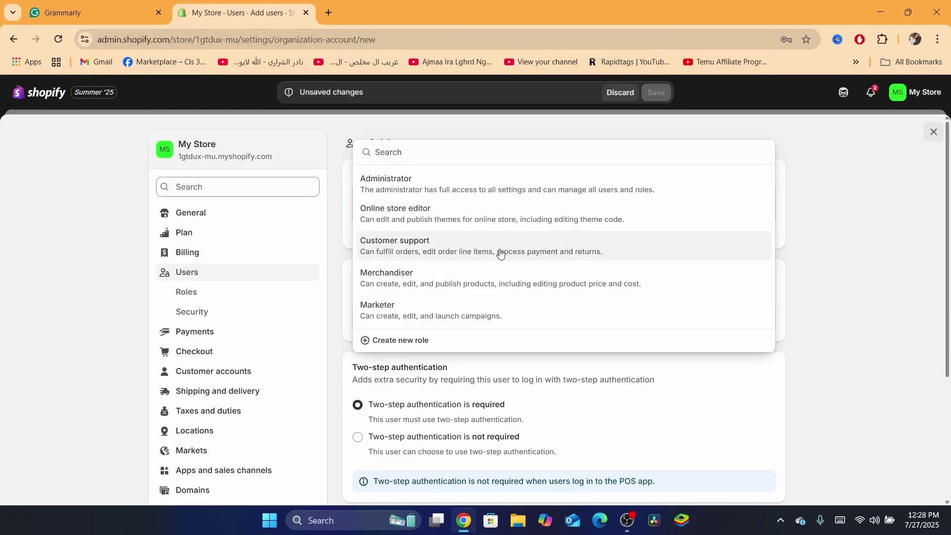
{"action": "left_click", "coordinate": [394, 314]}
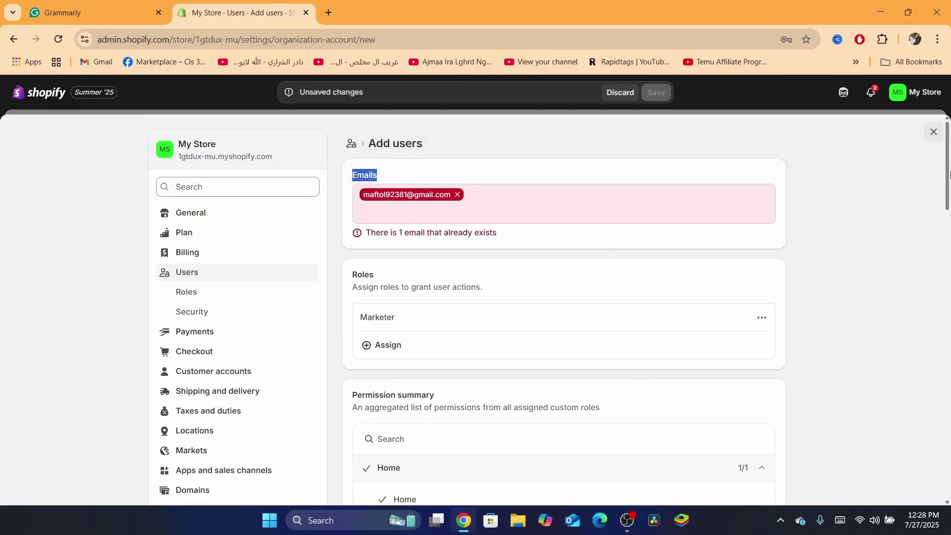
Examine the Marketer role's permission summary, expanding the Orders permissions.
{"action": "left_click_drag", "start_coordinate": [949, 163], "coordinate": [949, 227]}
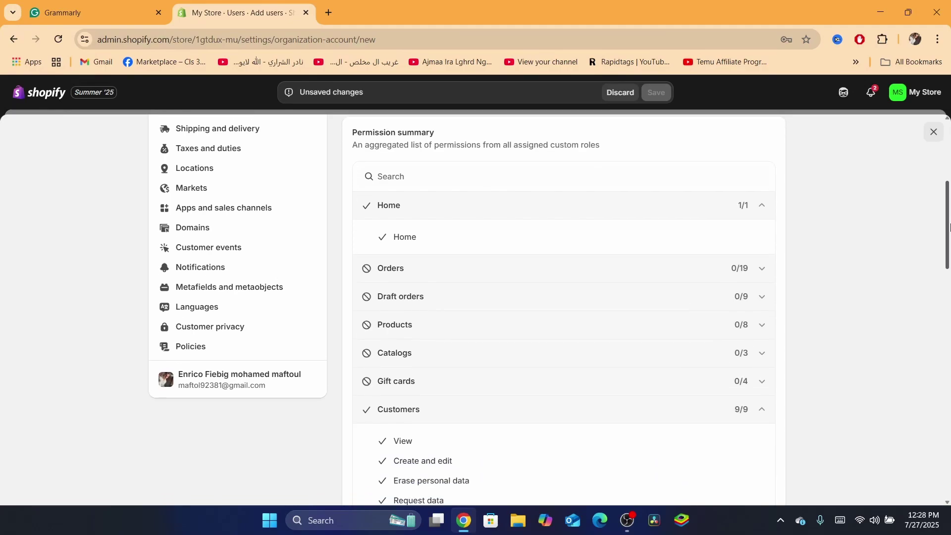
{"action": "left_click", "coordinate": [763, 267]}
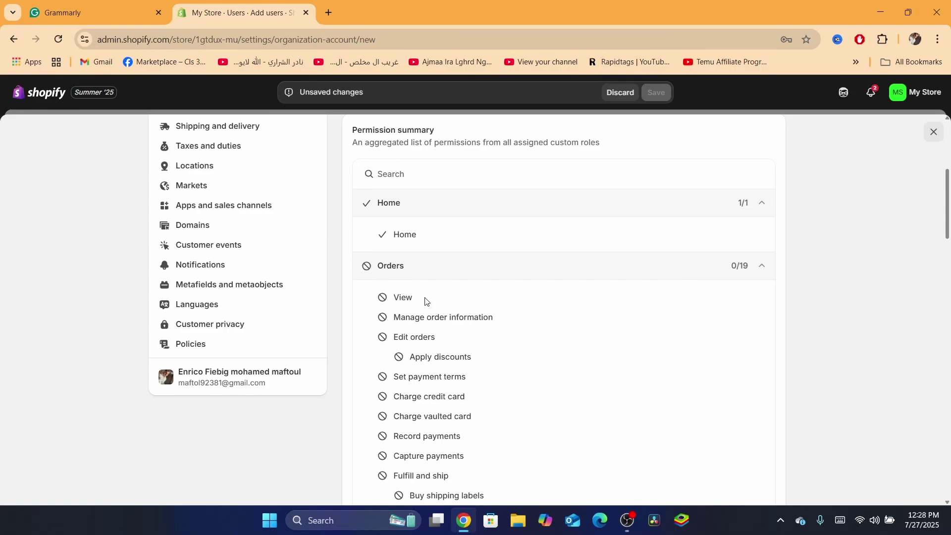
{"action": "left_click_drag", "start_coordinate": [398, 317], "coordinate": [510, 325]}
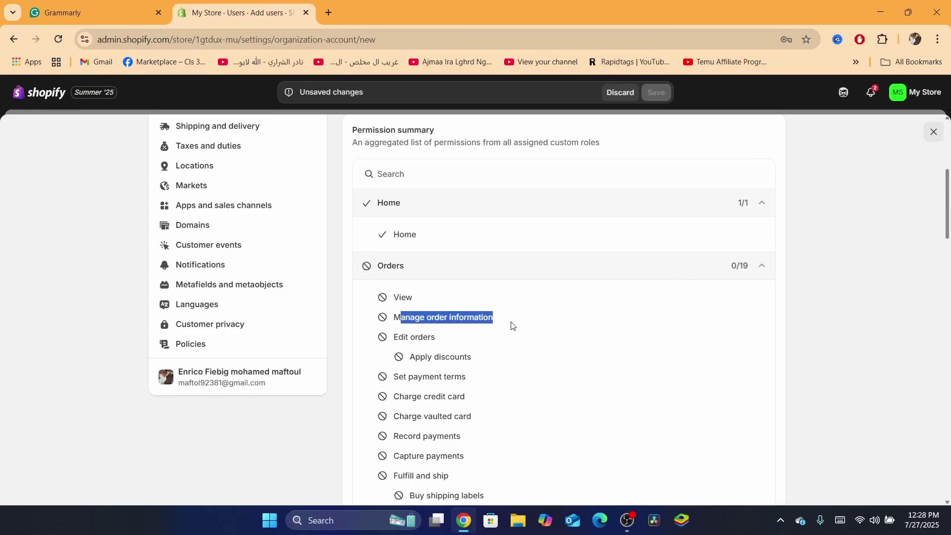
{"action": "double_click", "coordinate": [949, 232]}
{"action": "mouse_move", "coordinate": [949, 232]}
{"action": "left_mouse_down"}
{"action": "mouse_move", "coordinate": [949, 280]}
{"action": "mouse_move", "coordinate": [948, 203]}
{"action": "mouse_move", "coordinate": [949, 234]}
{"action": "left_mouse_up"}
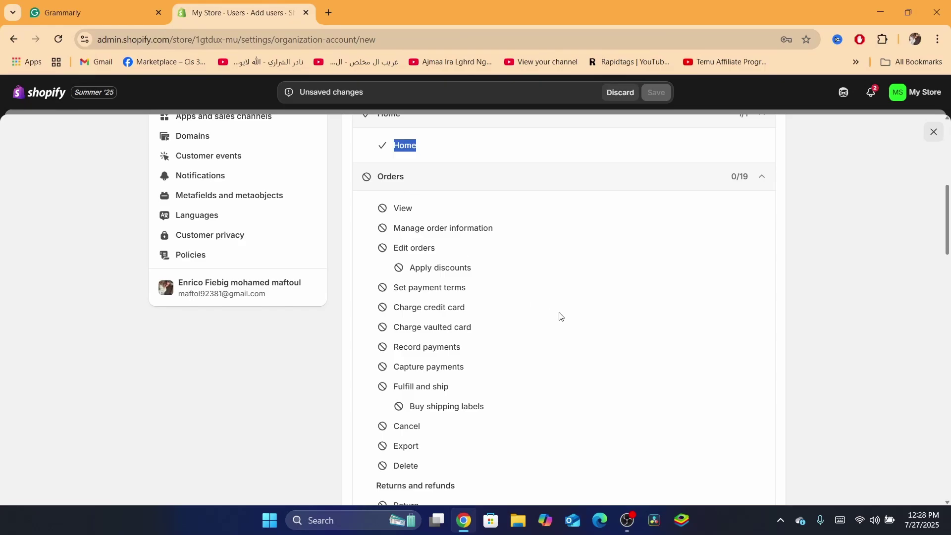
{"action": "triple_click", "coordinate": [949, 287]}
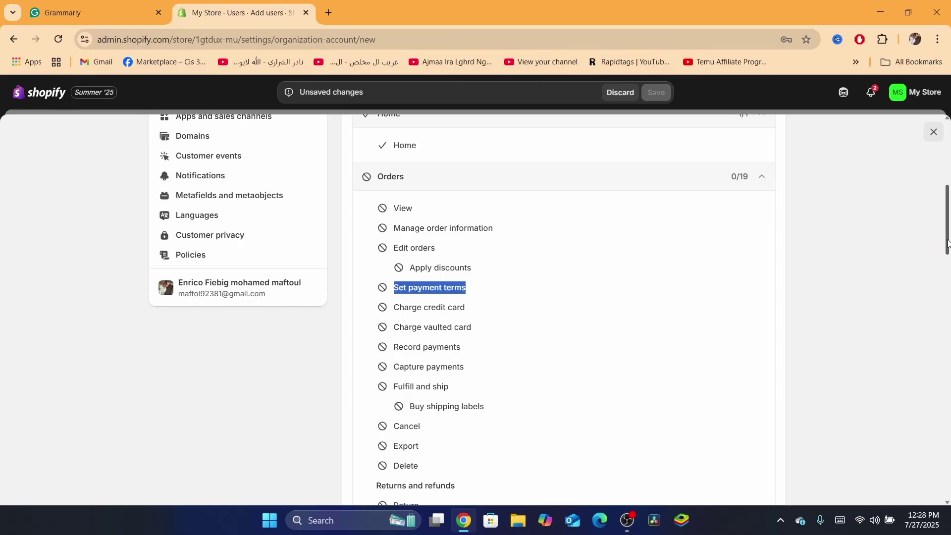
{"action": "left_click_drag", "start_coordinate": [950, 243], "coordinate": [949, 330]}
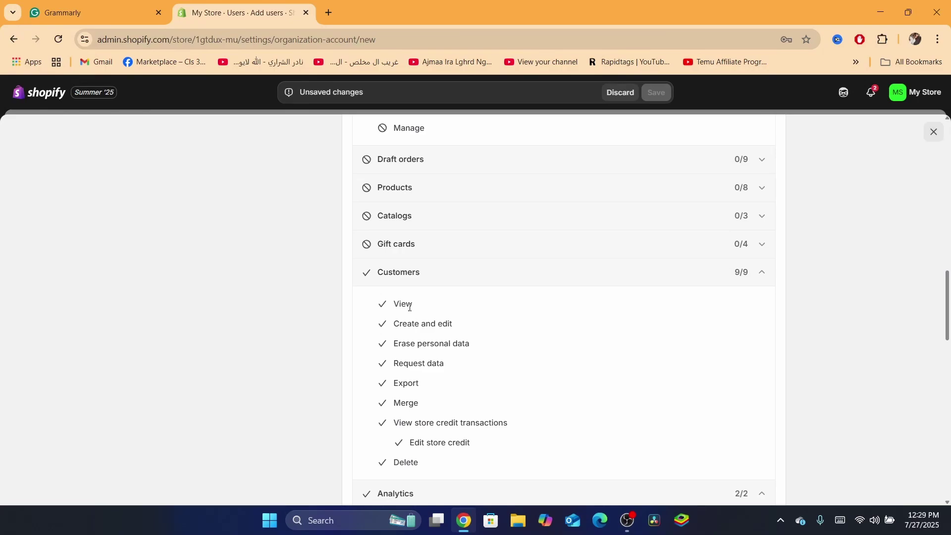
Examine the role's Customers, Products, Marketing and Content permissions in the permission summary.
{"action": "left_click_drag", "start_coordinate": [406, 304], "coordinate": [438, 369]}
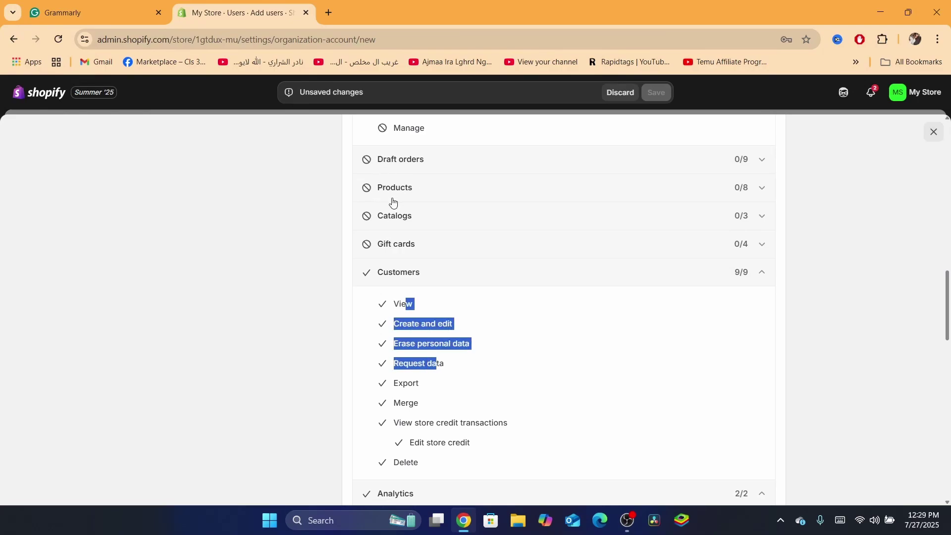
{"action": "left_click", "coordinate": [381, 188]}
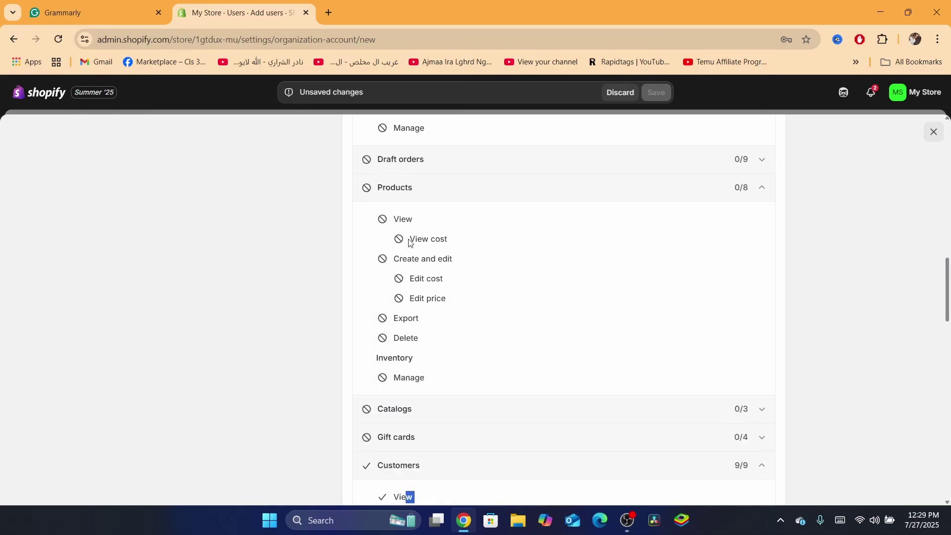
{"action": "left_click_drag", "start_coordinate": [410, 298], "coordinate": [950, 382]}
{"action": "left_click_drag", "start_coordinate": [395, 318], "coordinate": [469, 323]}
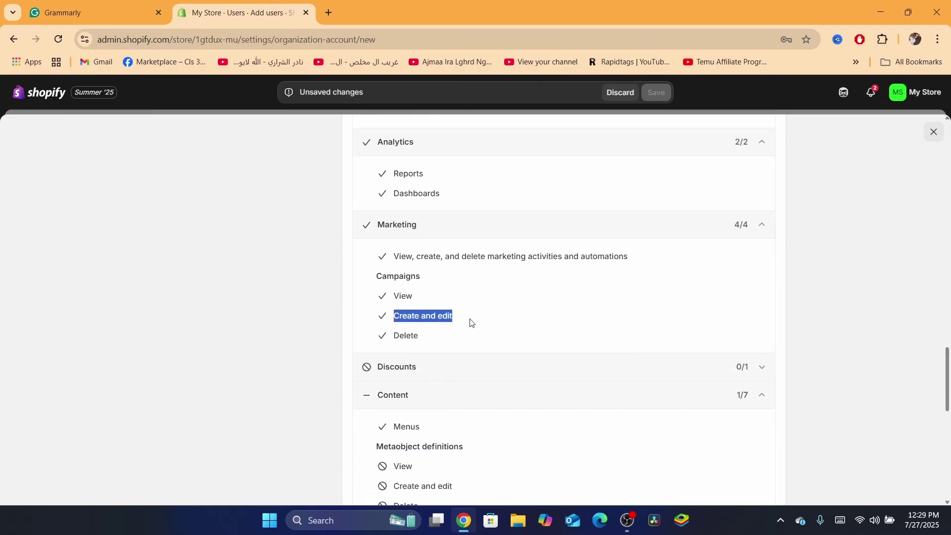
{"action": "left_click", "coordinate": [402, 334]}
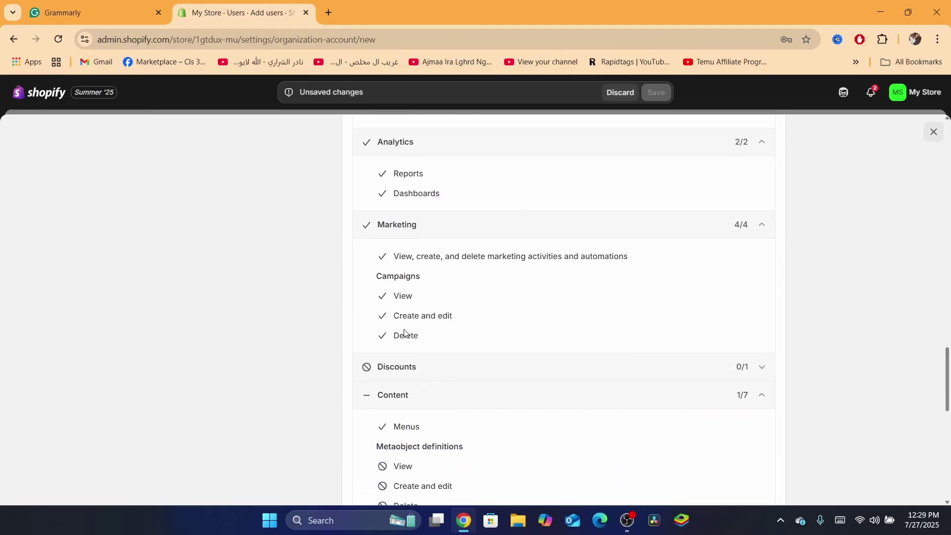
{"action": "double_click", "coordinate": [400, 425]}
{"action": "triple_click", "coordinate": [394, 395]}
{"action": "scroll", "coordinate": [947, 384], "scroll_direction": "down", "scroll_amount": 3}
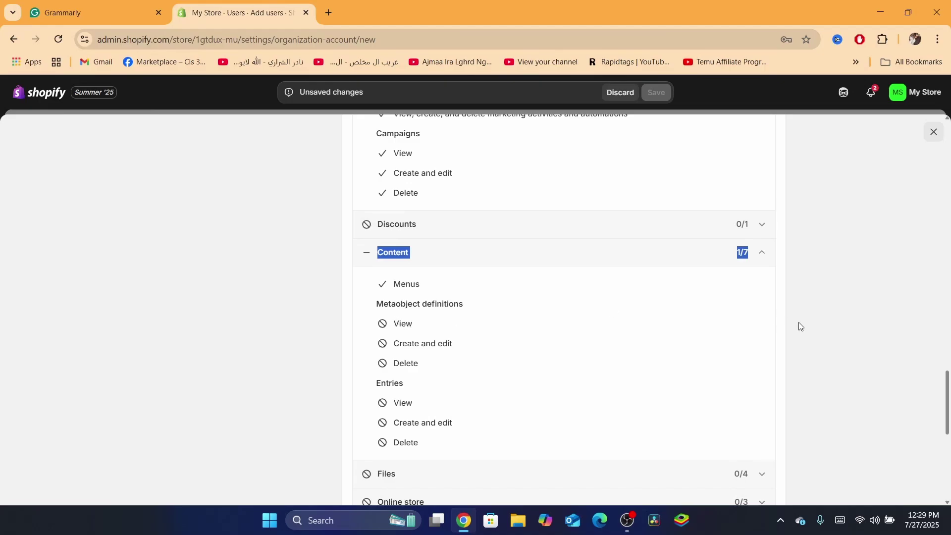
{"action": "left_click_drag", "start_coordinate": [803, 404], "coordinate": [941, 233]}
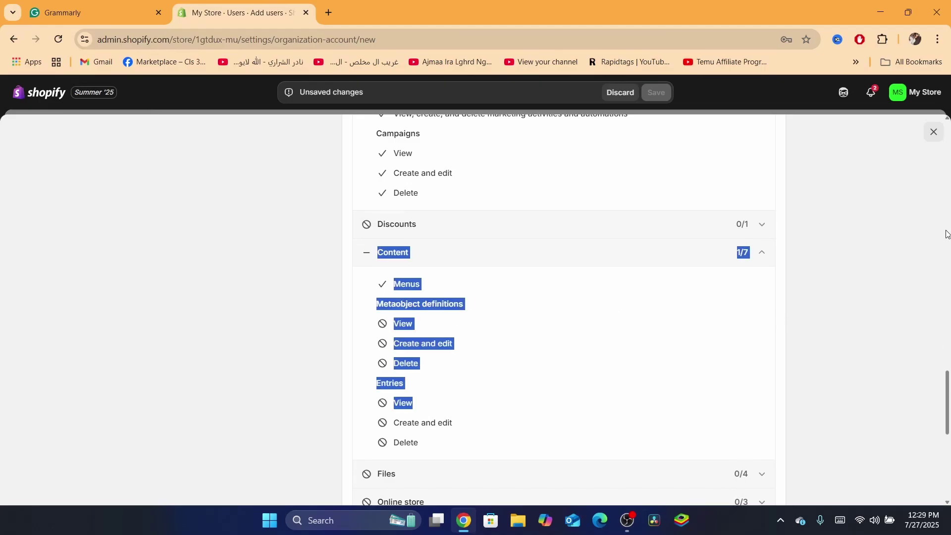
Assign the Administrator role to the new user in addition to Marketer.
{"action": "scroll", "coordinate": [946, 234], "scroll_direction": "up", "scroll_amount": 20}
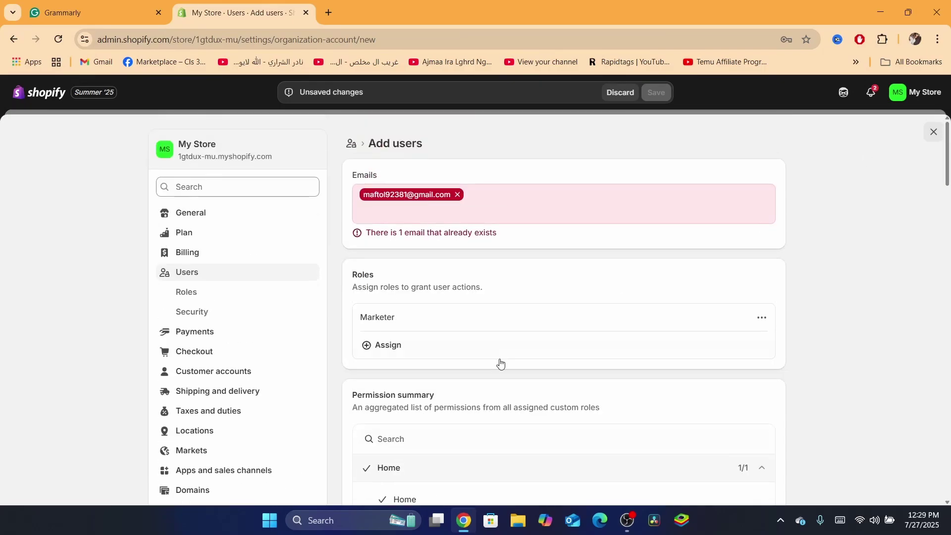
{"action": "left_click", "coordinate": [403, 343]}
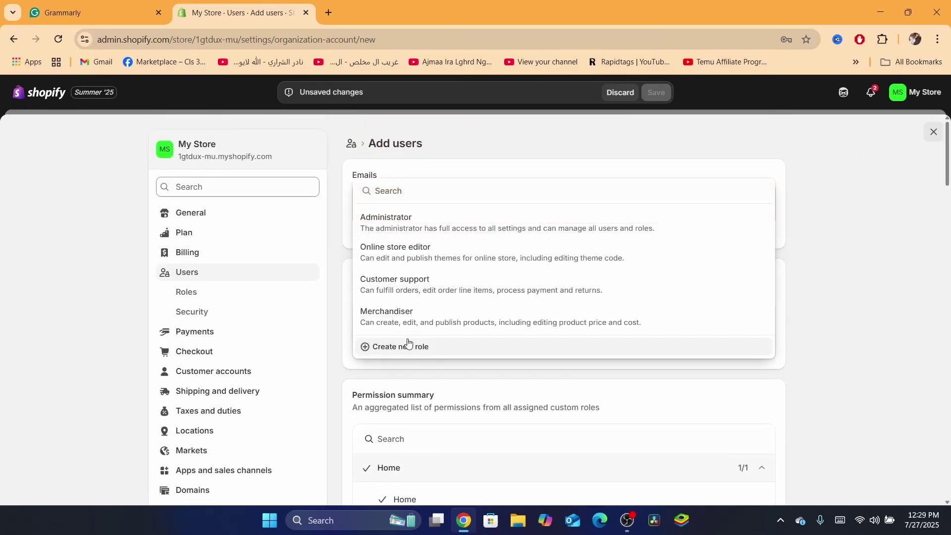
{"action": "left_click", "coordinate": [391, 231]}
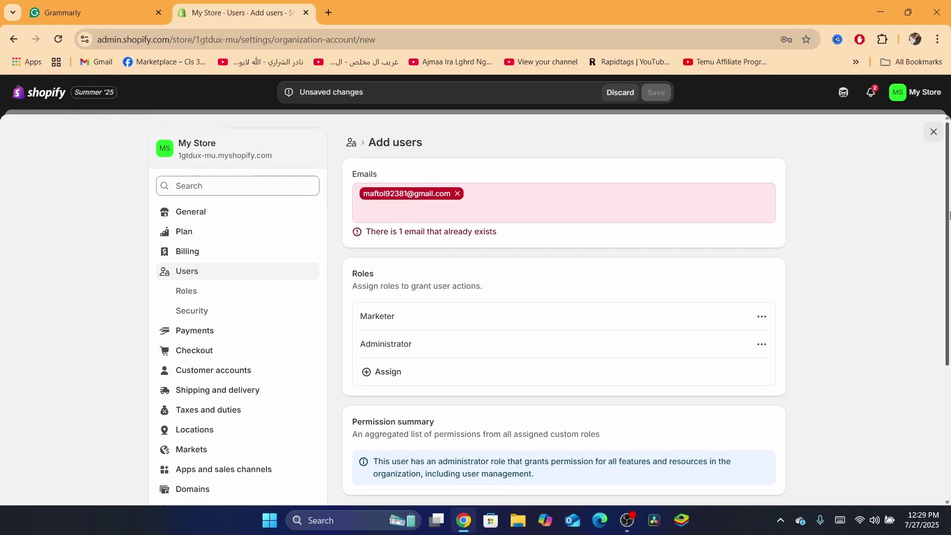
Switch the new user's two-step authentication to not required and back to required.
{"action": "scroll", "coordinate": [950, 282], "scroll_direction": "down", "scroll_amount": 2}
{"action": "scroll", "coordinate": [949, 281], "scroll_direction": "down", "scroll_amount": 2}
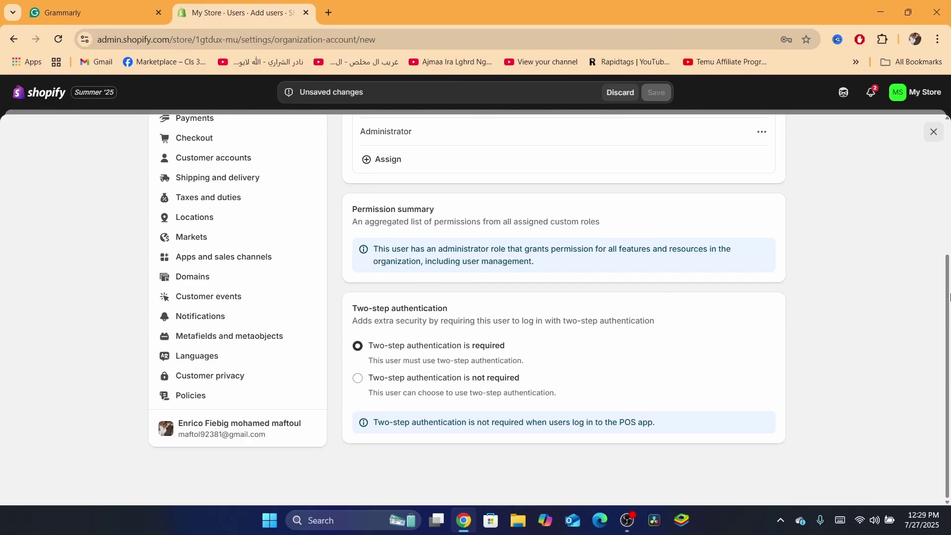
{"action": "left_click_drag", "start_coordinate": [656, 322], "coordinate": [353, 322]}
{"action": "left_click", "coordinate": [366, 312]}
{"action": "left_click", "coordinate": [391, 387]}
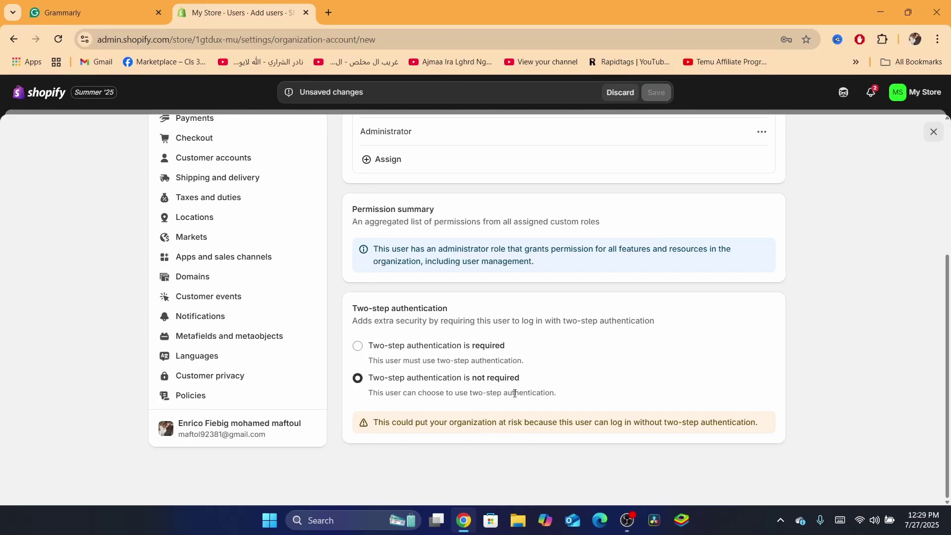
{"action": "left_click", "coordinate": [357, 346]}
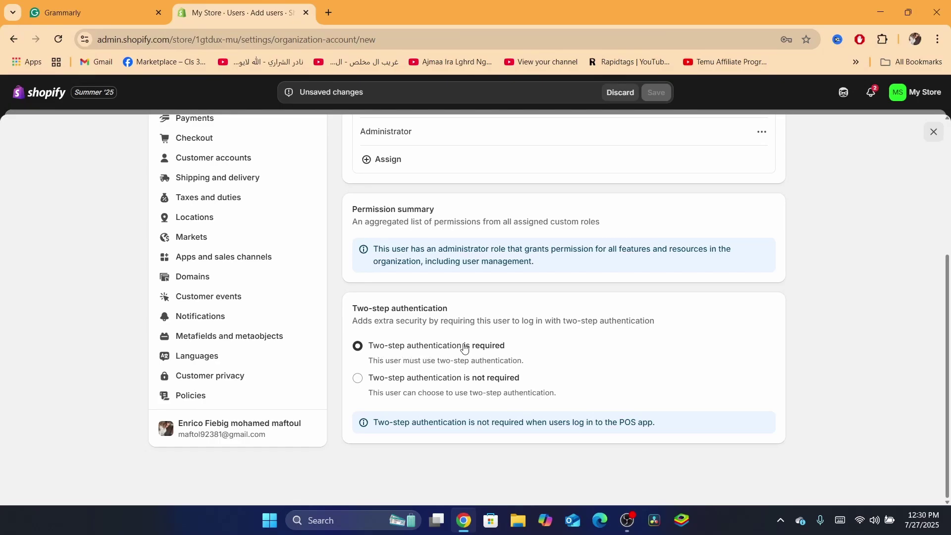
{"action": "left_click_drag", "start_coordinate": [942, 346], "coordinate": [934, 130]}
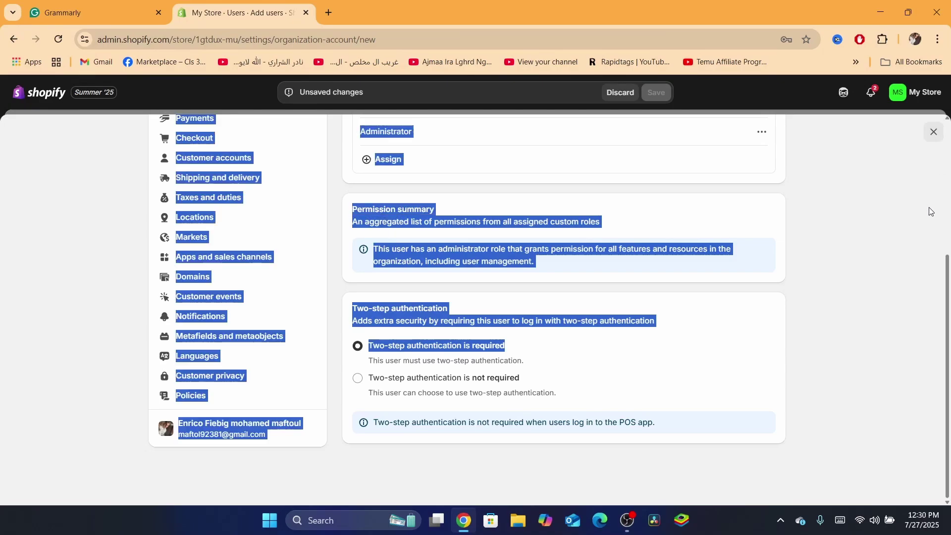
{"action": "left_click", "coordinate": [942, 249]}
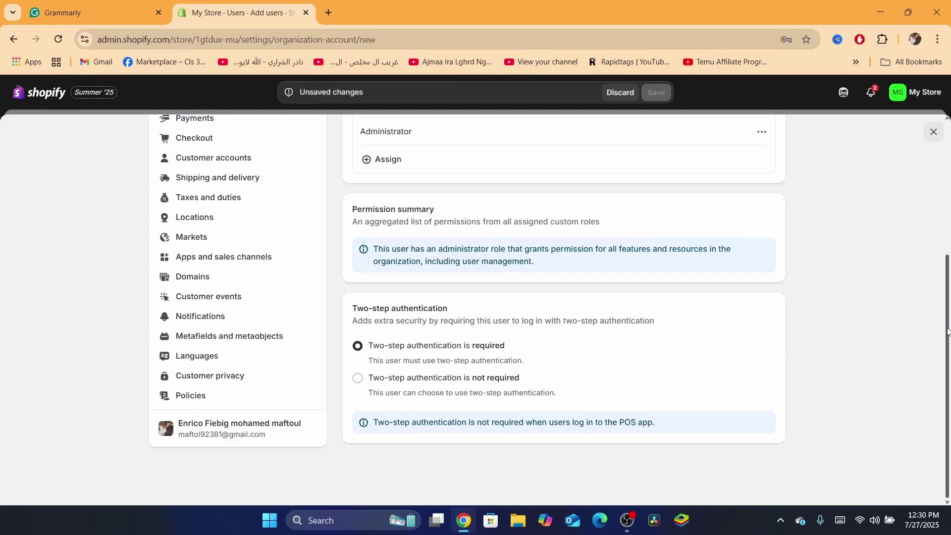
{"action": "left_click_drag", "start_coordinate": [948, 331], "coordinate": [541, 194]}
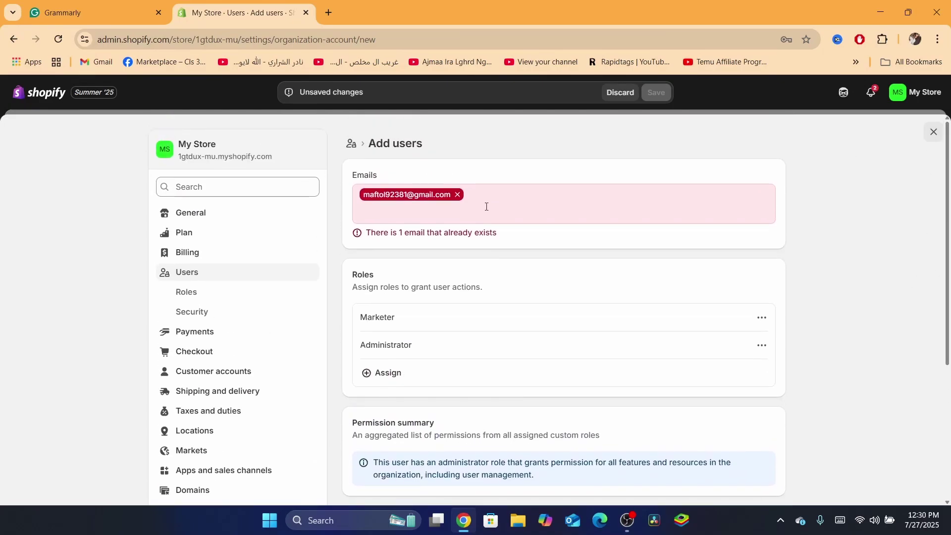